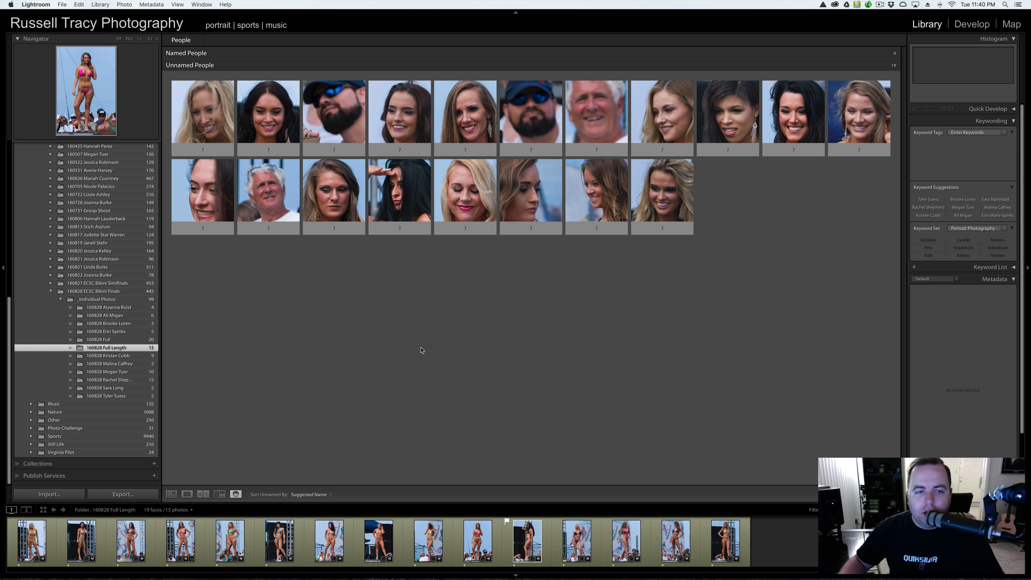
# - Switch to Grid view so the 160828 Full Length folder's 15 photos show as thumbnails
pyautogui.click(171, 493)
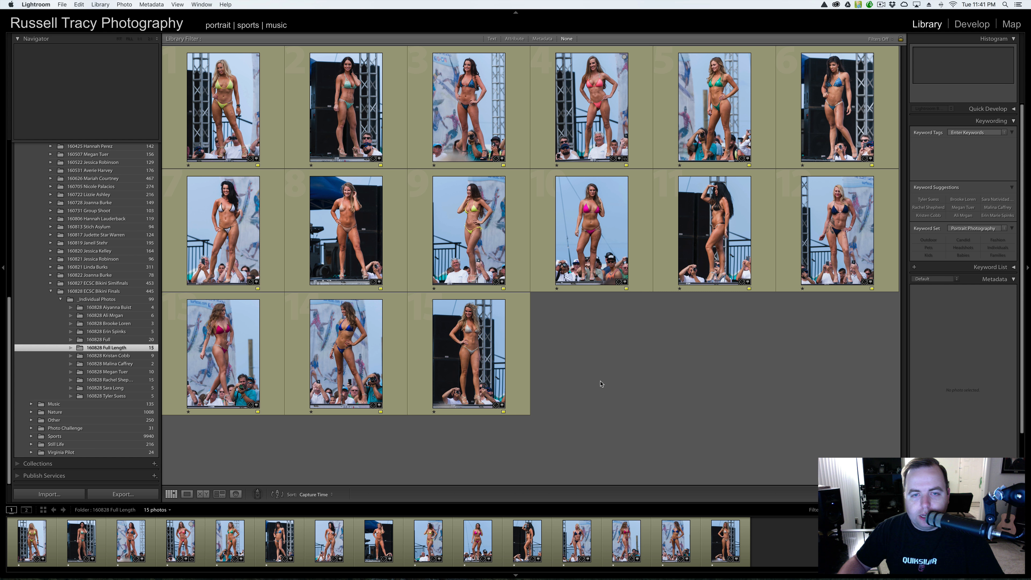
# - Return to People view with the O shortcut, listing 19 unnamed faces from the folder
pyautogui.press('o')
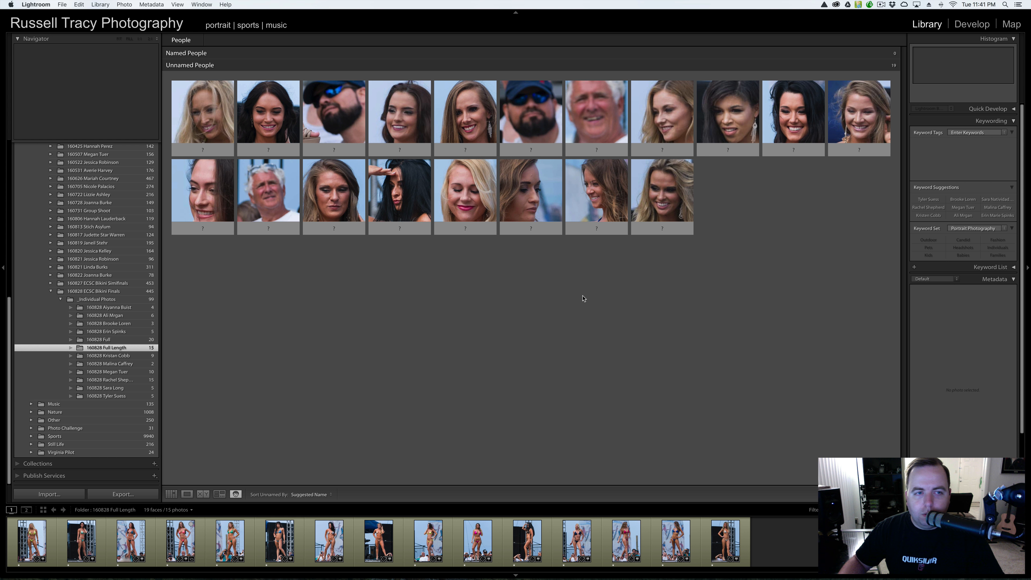
pyautogui.moveTo(335, 120)
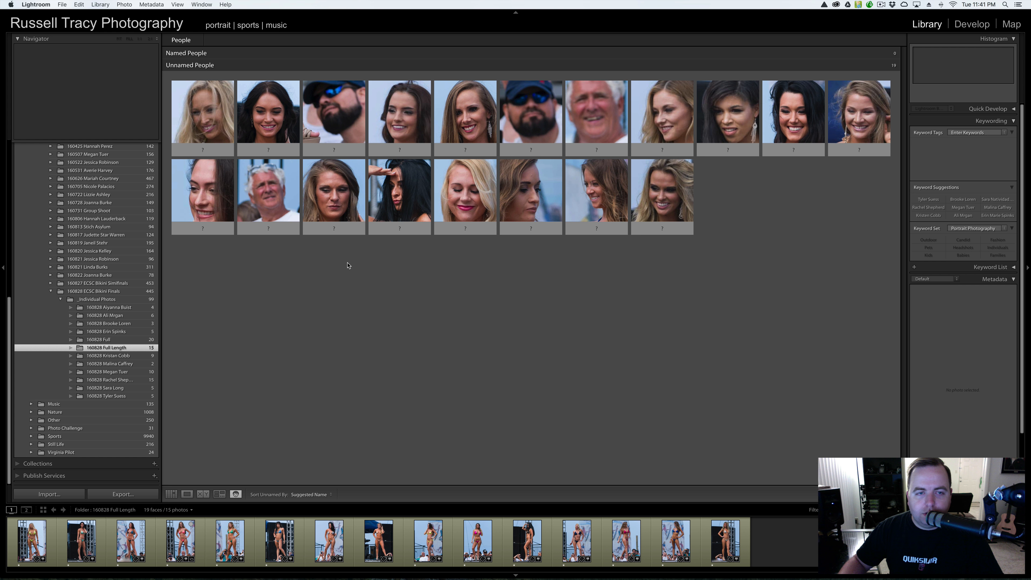
pyautogui.click(334, 116)
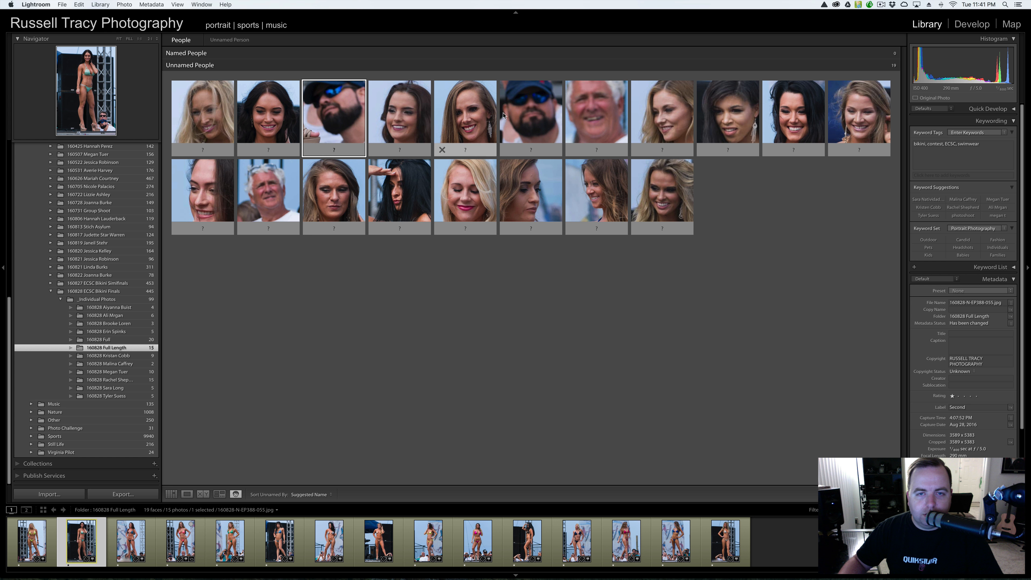
pyautogui.keyDown('super'); pyautogui.click(524, 114); pyautogui.keyUp('super')
pyautogui.keyDown('super'); pyautogui.click(603, 113); pyautogui.keyUp('super')
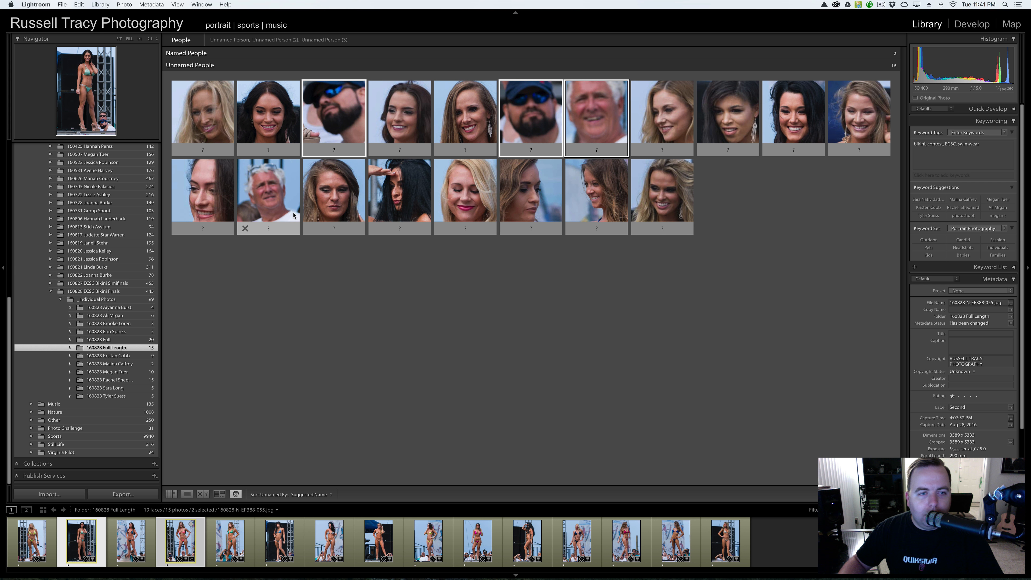
pyautogui.keyDown('super'); pyautogui.click(266, 189); pyautogui.keyUp('super')
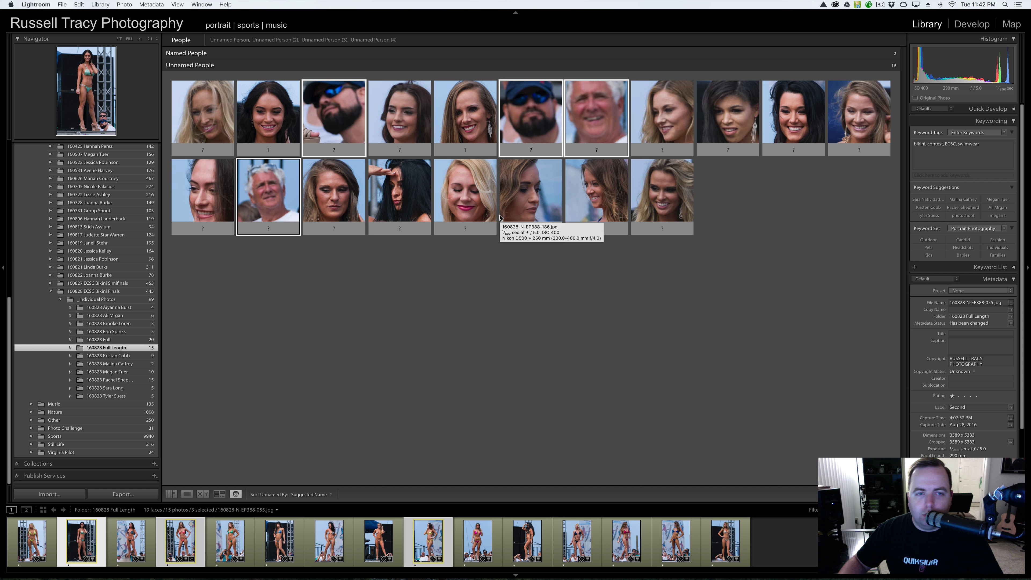
pyautogui.click(360, 317)
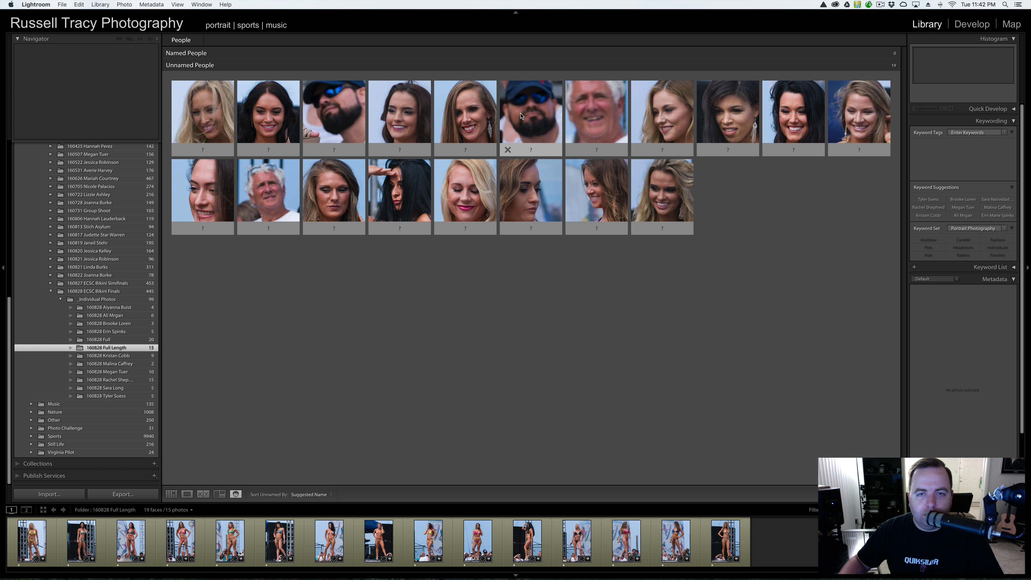
pyautogui.doubleClick(504, 115)
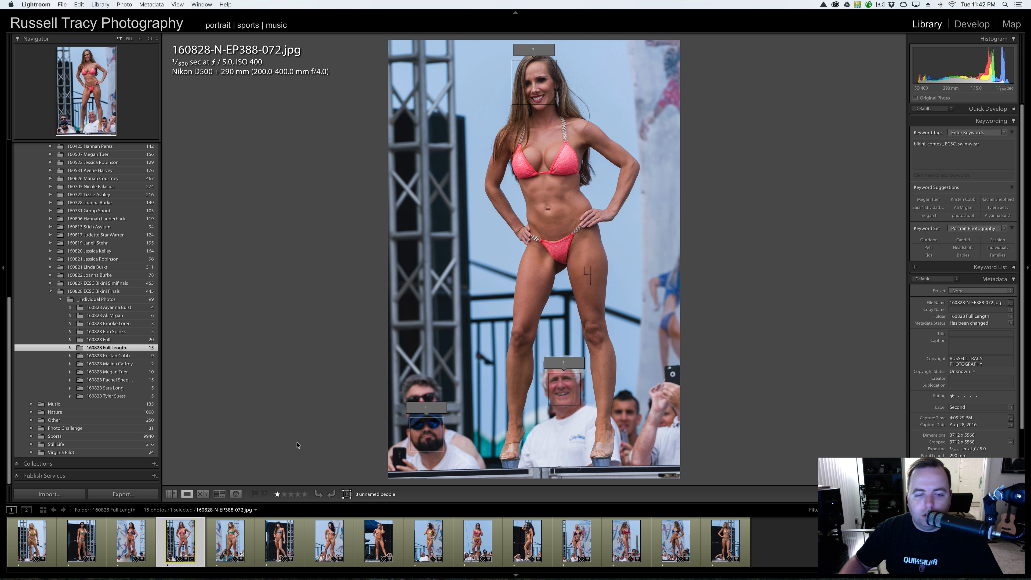
pyautogui.click(236, 494)
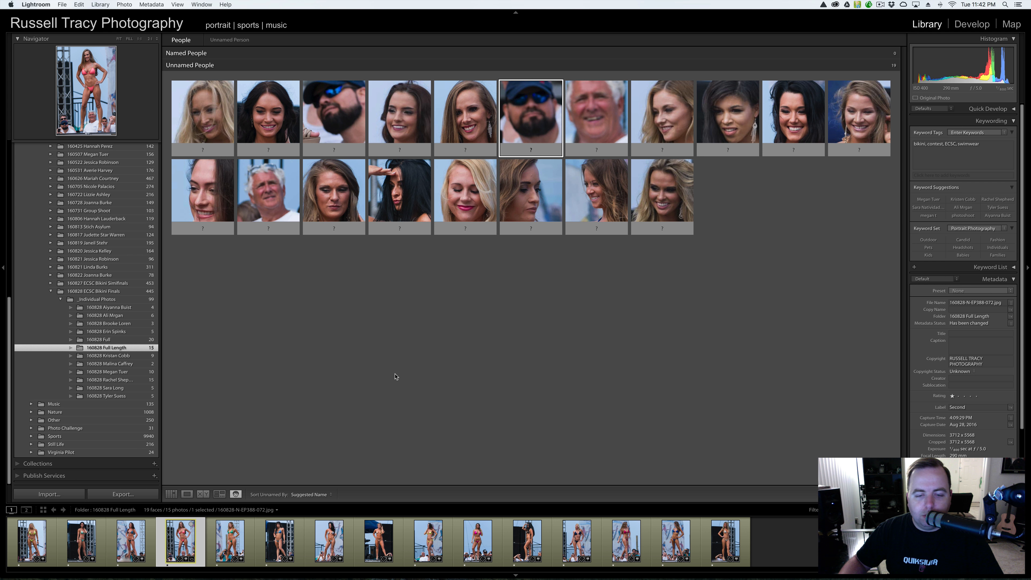
# - Reject the spectator face thumbnails, leaving 15 unnamed contestant faces
pyautogui.click(311, 149)
pyautogui.click(442, 149)
pyautogui.click(443, 150)
pyautogui.click(770, 150)
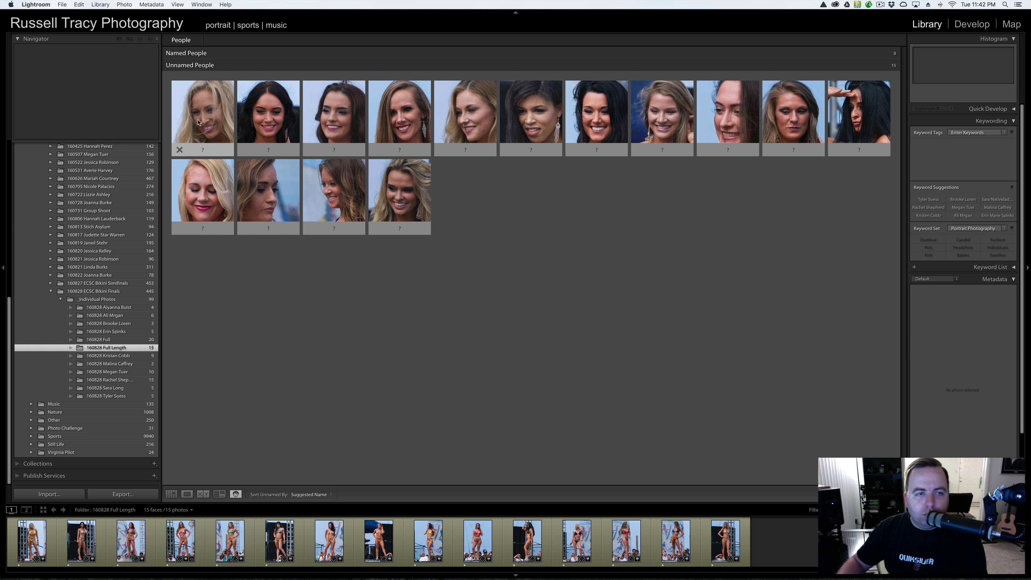
# - Name the first blonde contestant's face by choosing her name from the autocomplete suggestions
pyautogui.click(202, 146)
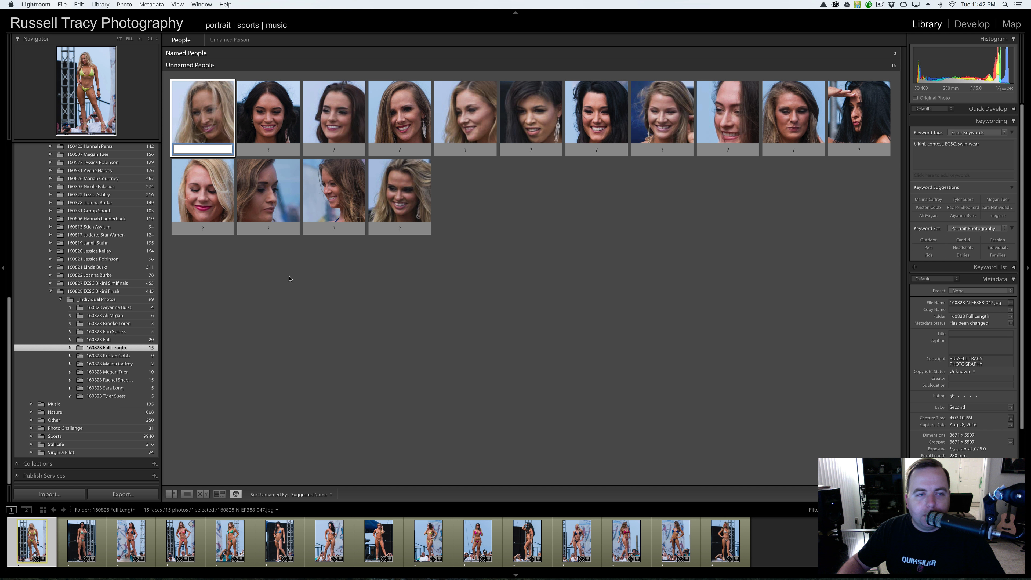
pyautogui.press('Down')
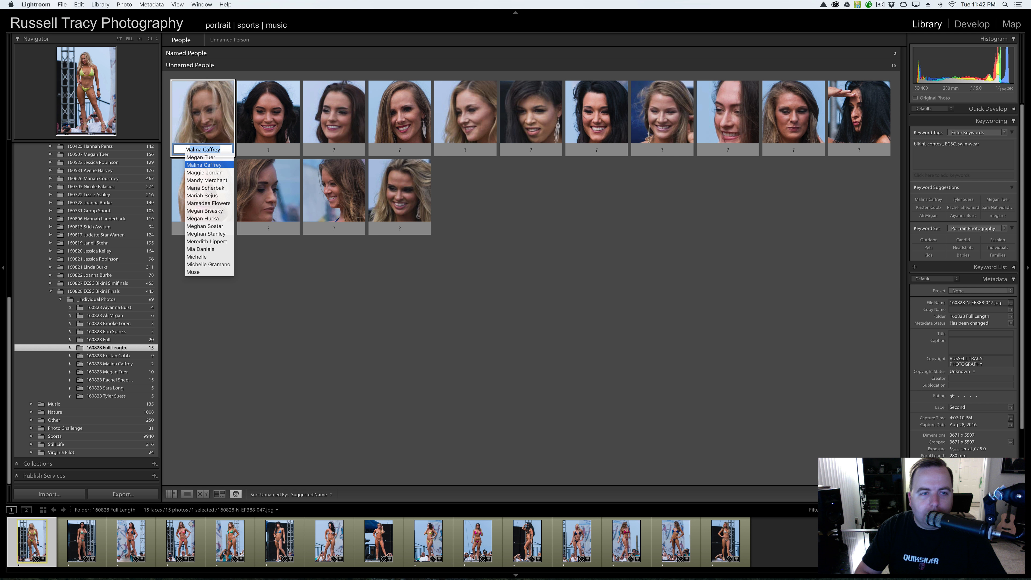
pyautogui.press('Return')
pyautogui.press('Return')
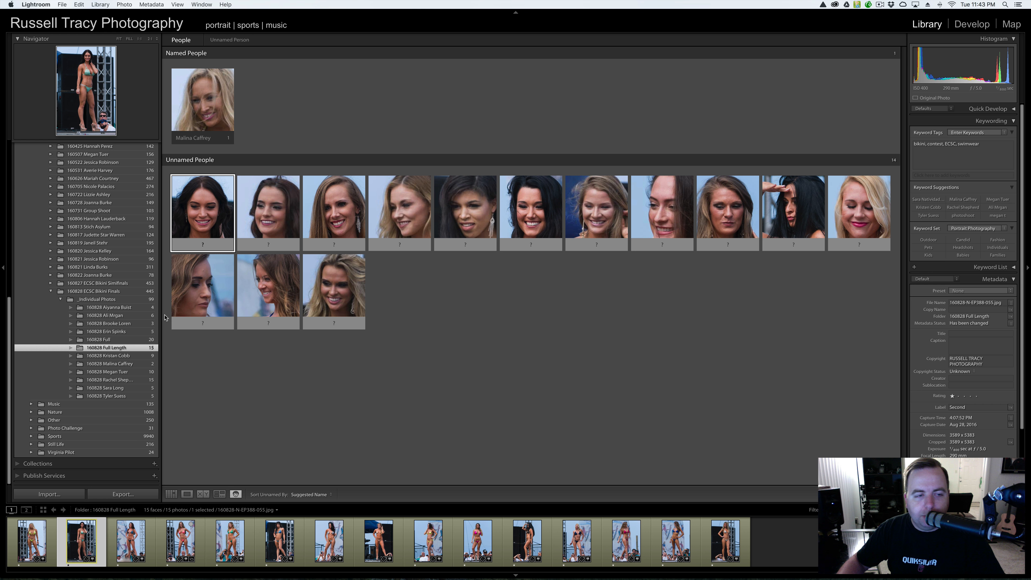
pyautogui.click(112, 300)
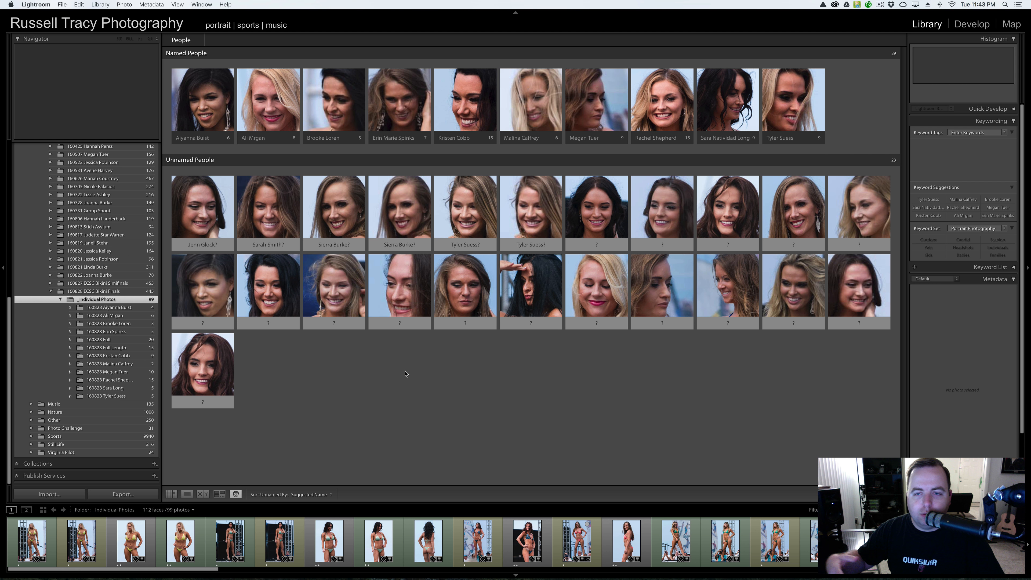
pyautogui.click(115, 349)
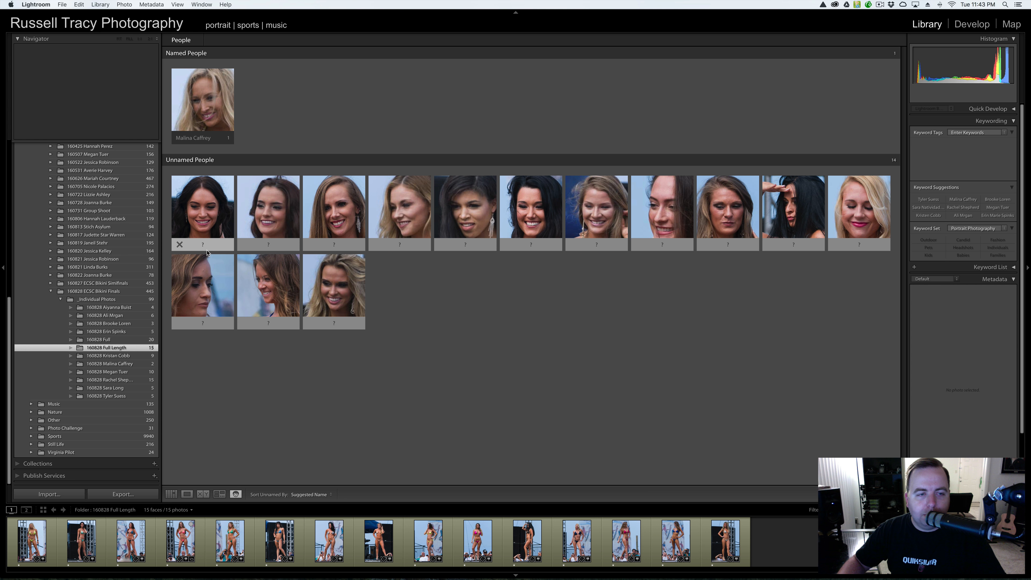
# - Enter a contestant's full name on the first unnamed face, then cancel the leftover empty name entry
pyautogui.click(207, 243)
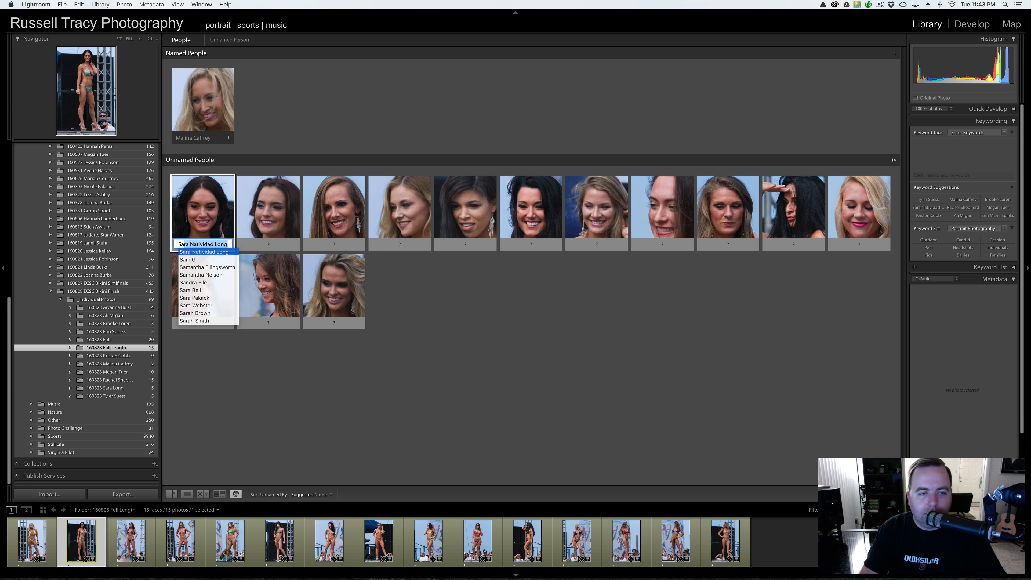
pyautogui.press('Return')
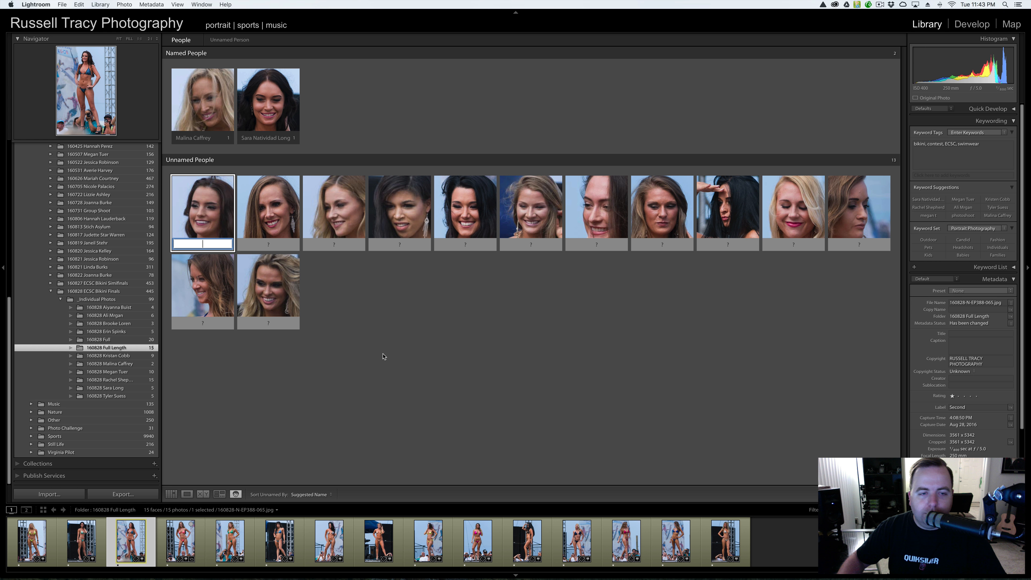
pyautogui.press('Escape')
# - Use Edit Name to label three more contestant faces in turn, tabbing between faces
pyautogui.rightClick(202, 212)
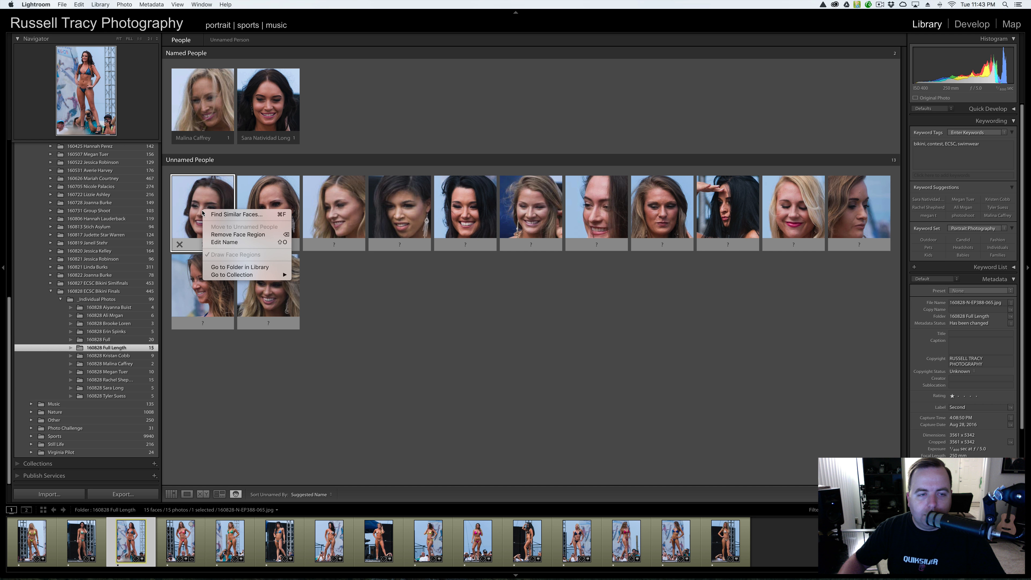
pyautogui.click(213, 242)
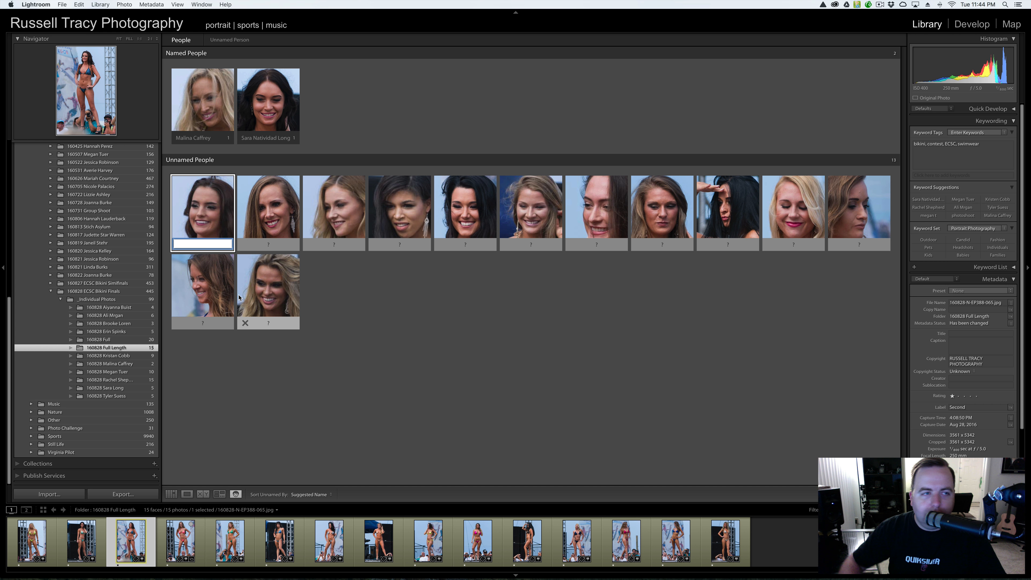
pyautogui.press('Tab')
pyautogui.press('Tab')
pyautogui.press('Tab')
pyautogui.press('Tab')
pyautogui.press('Tab')
# - Name the next three faces by typing partial contestant names and accepting the autocomplete suggestions
pyautogui.press('Tab')
pyautogui.press('Tab')
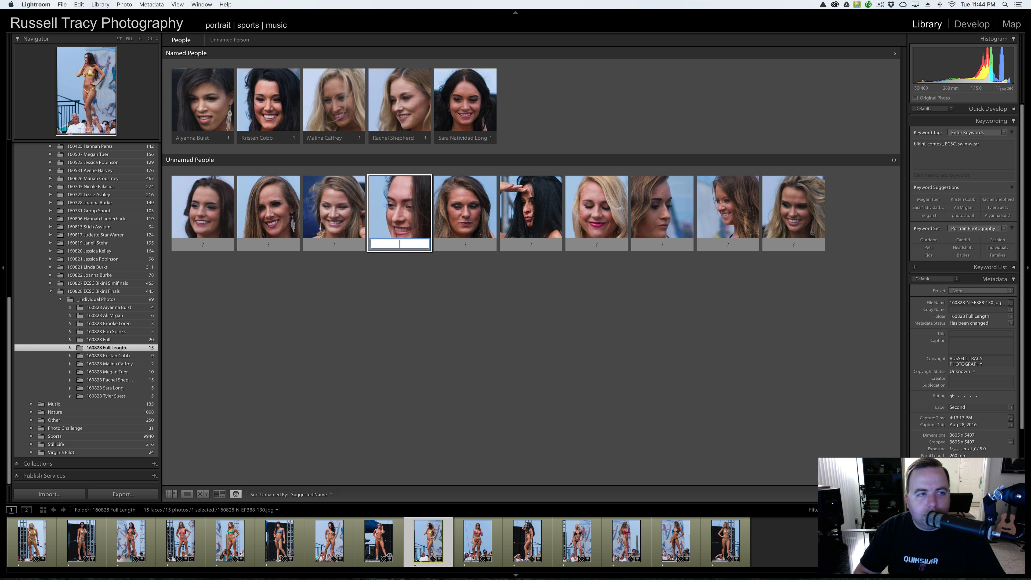
pyautogui.press('Tab')
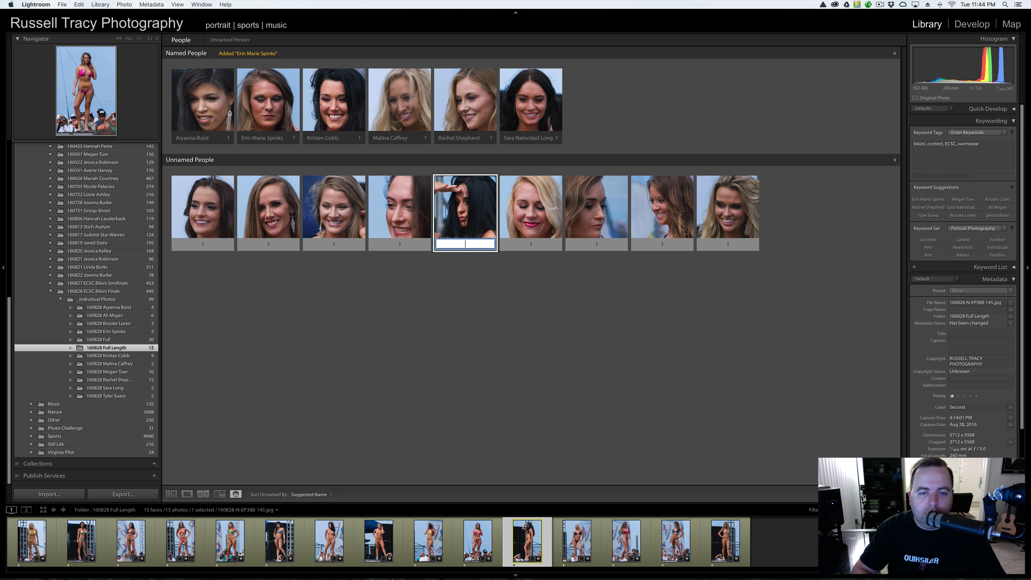
pyautogui.press('Return')
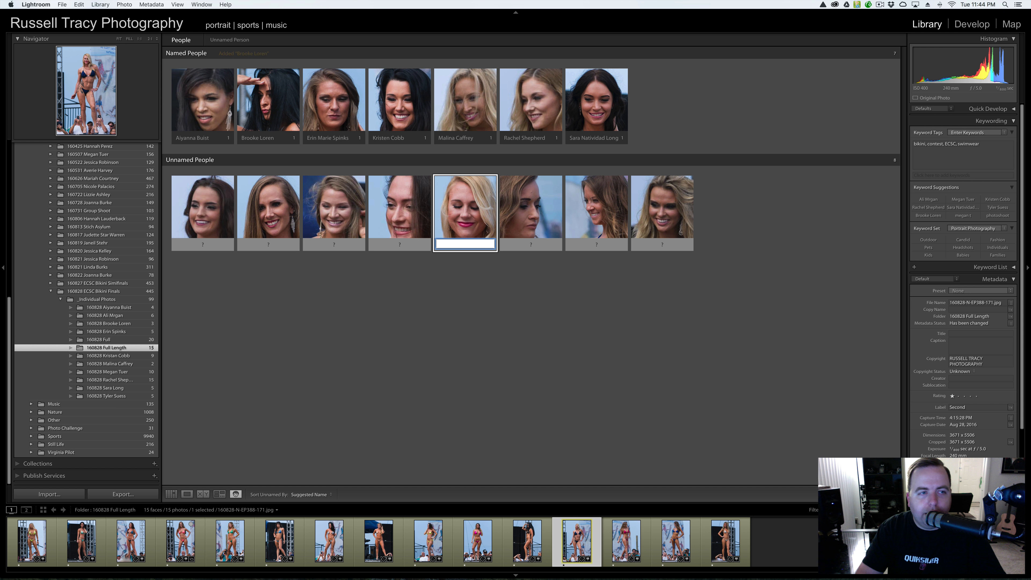
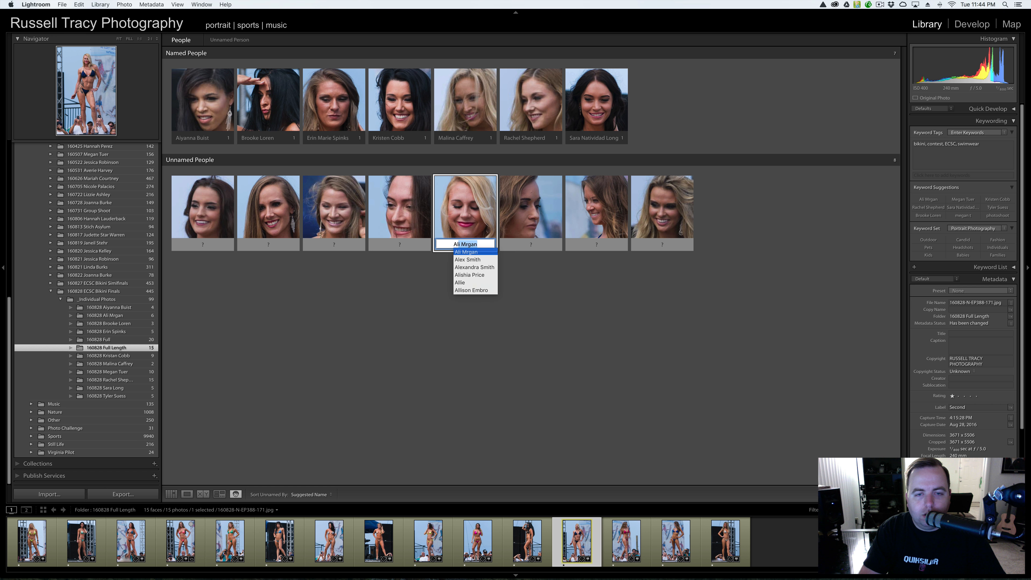
pyautogui.press('Return')
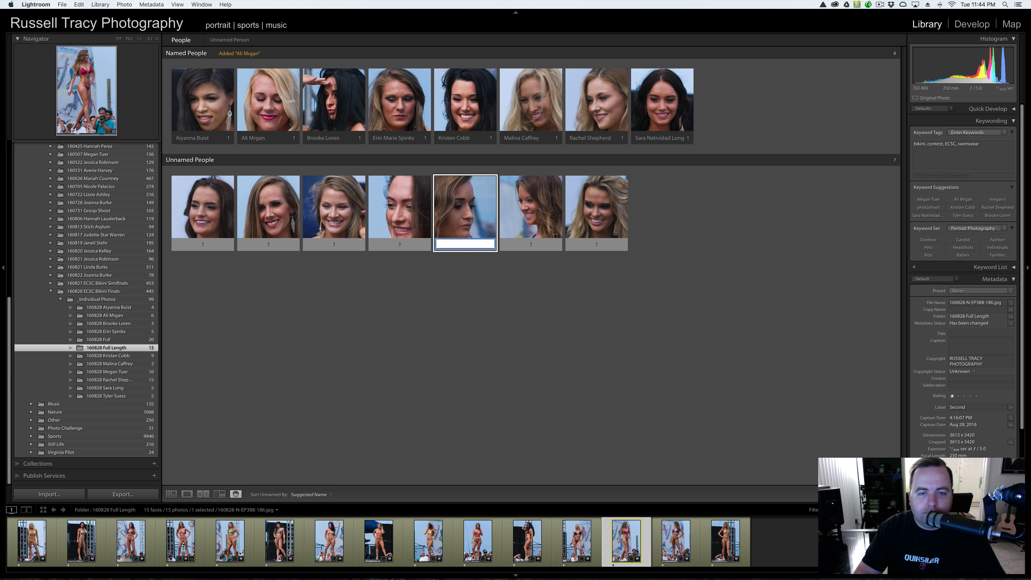
# - Name two more contestant faces, one via autocomplete and one typed in full, leaving five unnamed
pyautogui.press('Return')
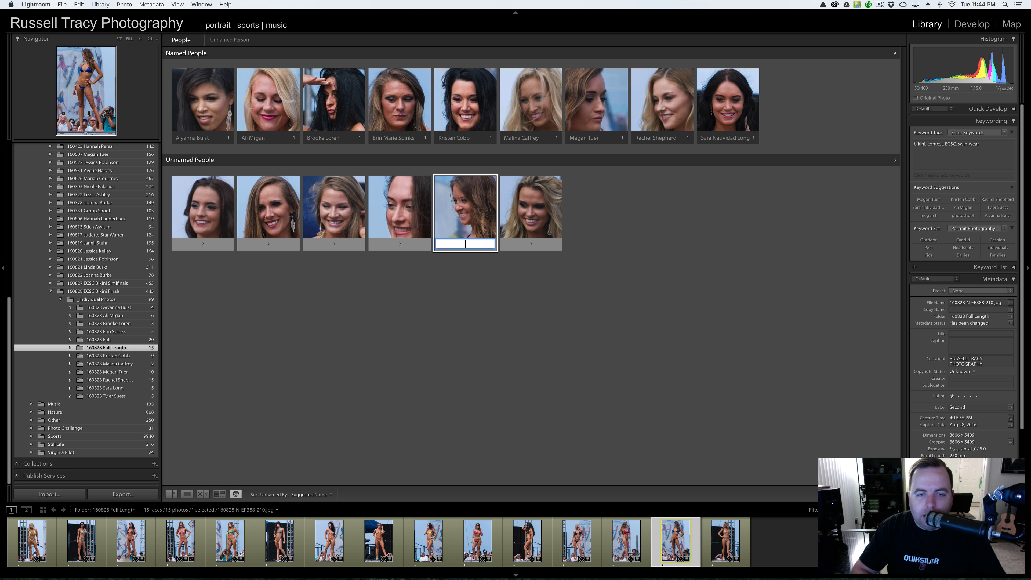
pyautogui.click(530, 244)
pyautogui.press('Return')
pyautogui.click(535, 351)
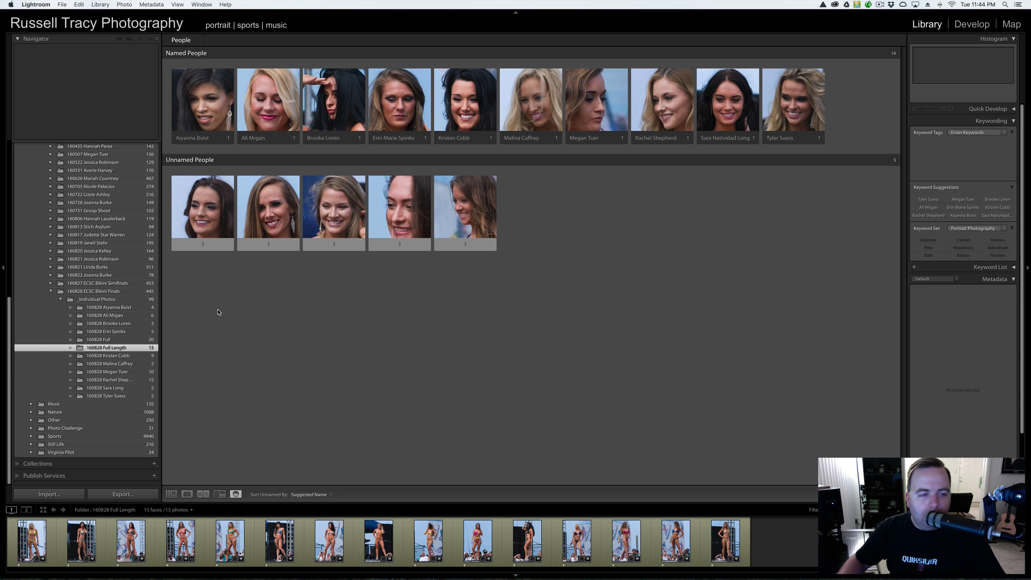
# - Select the _Individual Photos parent folder to show its faces, including 14 unnamed ones
pyautogui.click(101, 299)
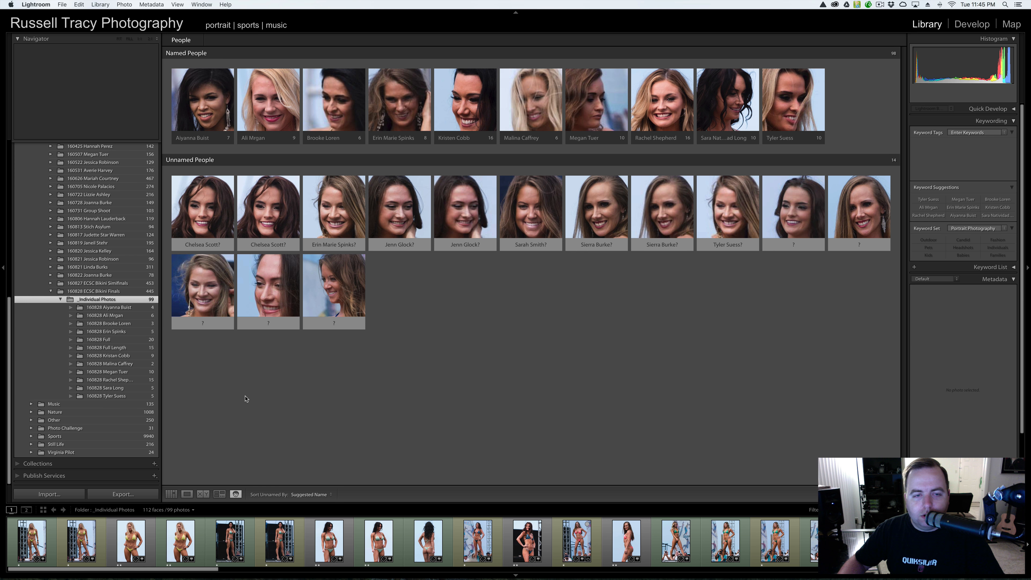
# - Select the 160827 ECSC Bikini Semifinals folder to view its 15 named and 12 unnamed faces
pyautogui.click(115, 283)
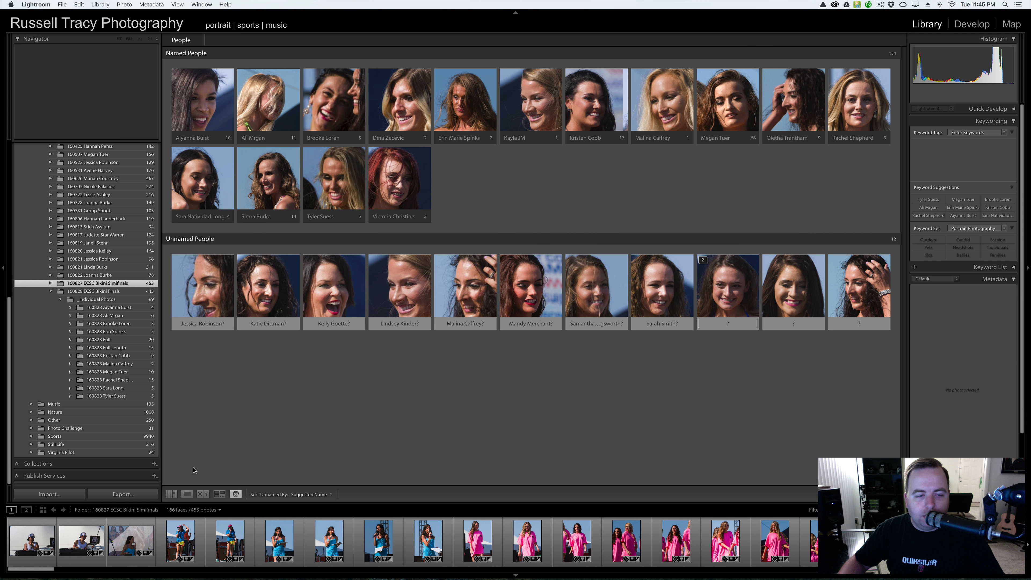